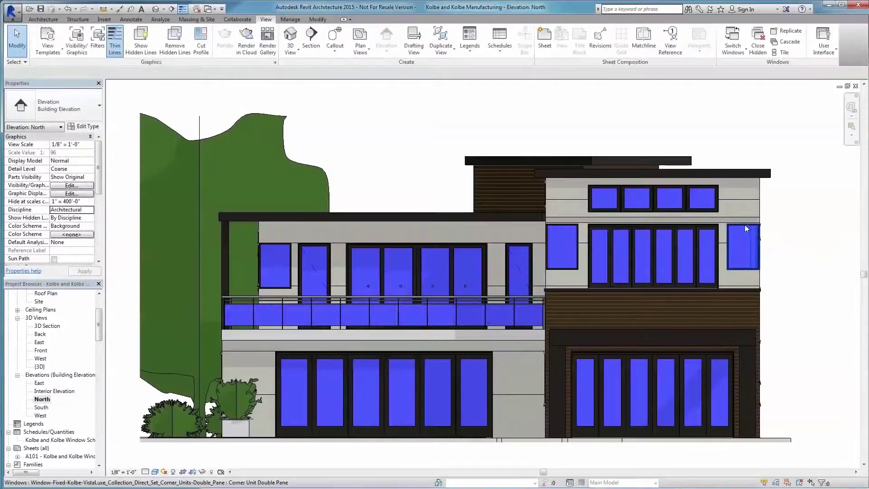
# Step: Select the corner window in the Back 3D view of the house
pyautogui.click(745, 224)
# Step: Set the ground-floor folding door's Override Number of Panels to 8 and apply it
pyautogui.press('Escape')
pyautogui.click(475, 360)
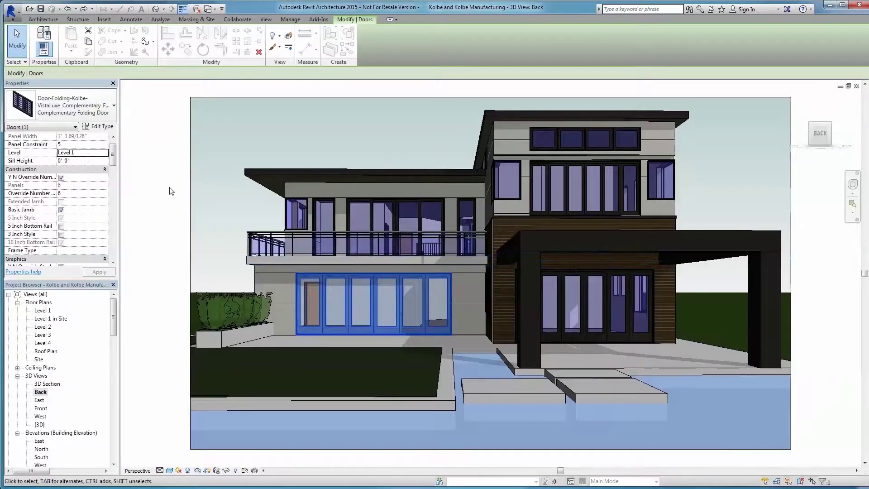
pyautogui.moveTo(113, 159); pyautogui.dragTo(114, 166)
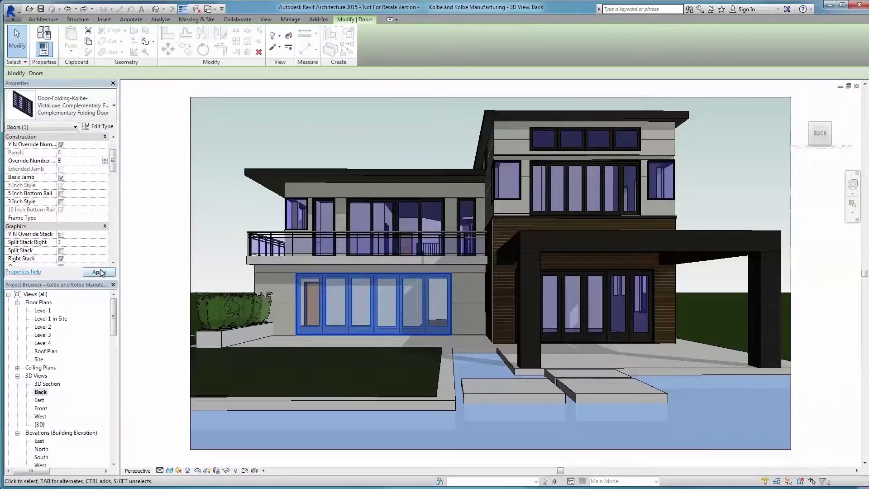
pyautogui.click(99, 272)
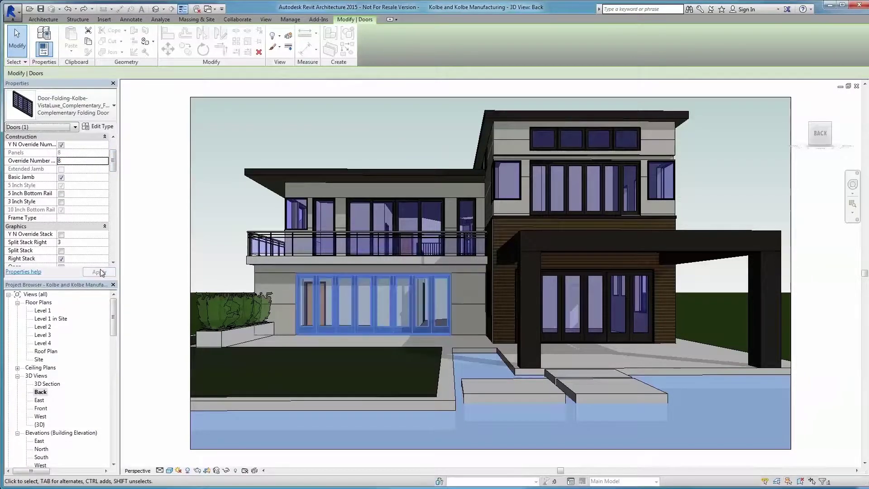
pyautogui.click(146, 278)
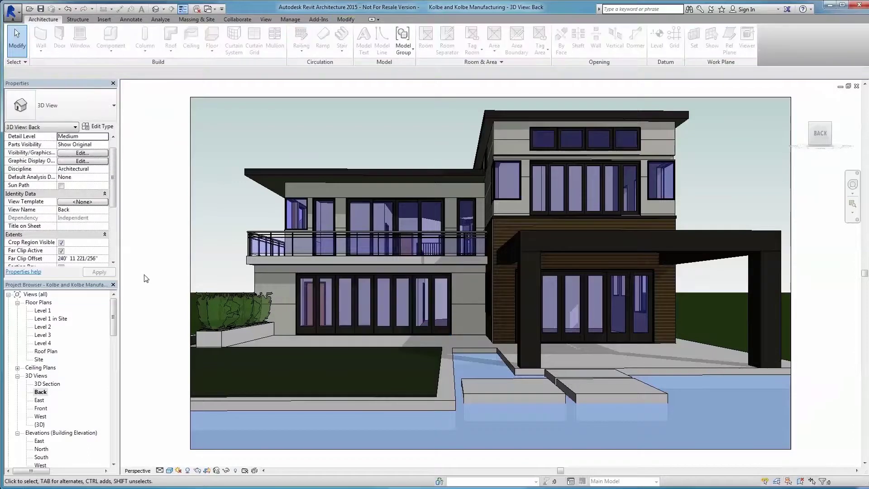
# Step: Set the upper sliding door type's Ext Finish to Paint - Kolbe and Kolbe - Ultra Pure White
pyautogui.click(351, 199)
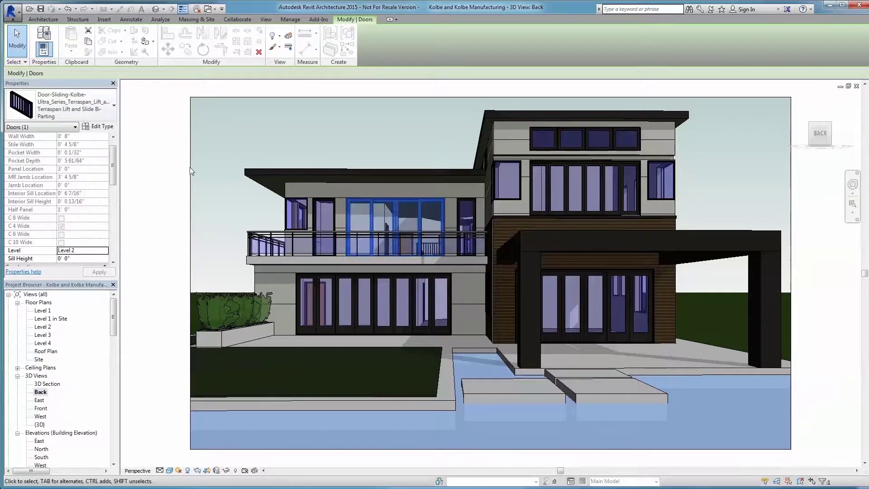
pyautogui.click(103, 126)
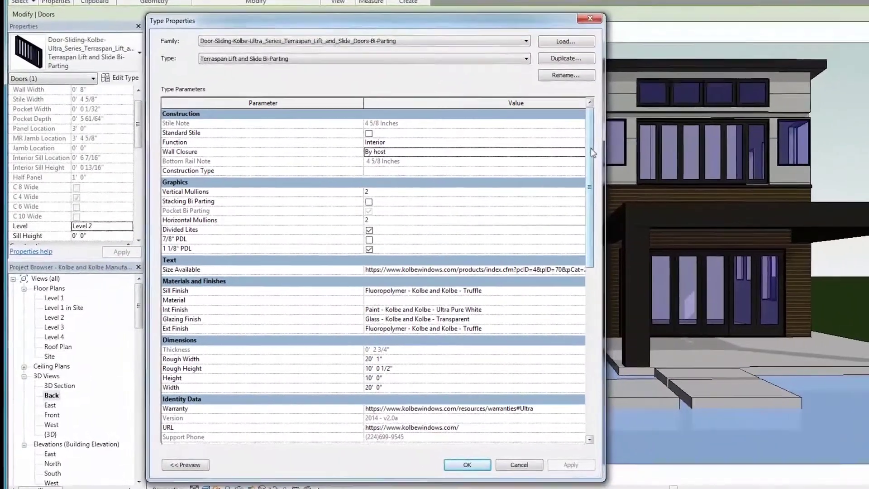
pyautogui.moveTo(513, 181); pyautogui.dragTo(513, 205)
pyautogui.moveTo(610, 175); pyautogui.dragTo(612, 199)
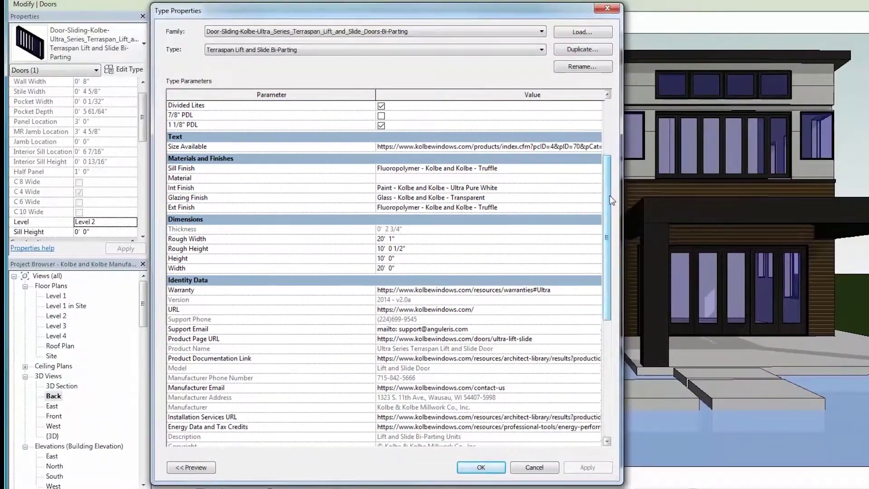
pyautogui.click(596, 207)
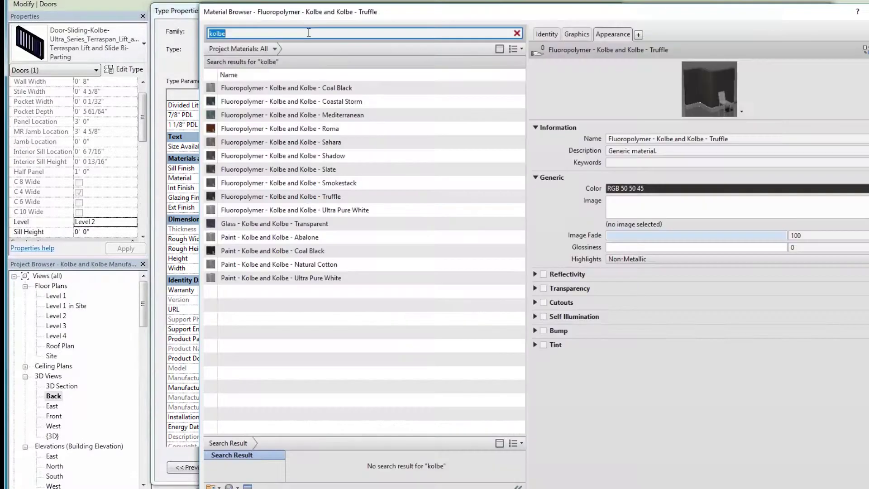
pyautogui.click(326, 279)
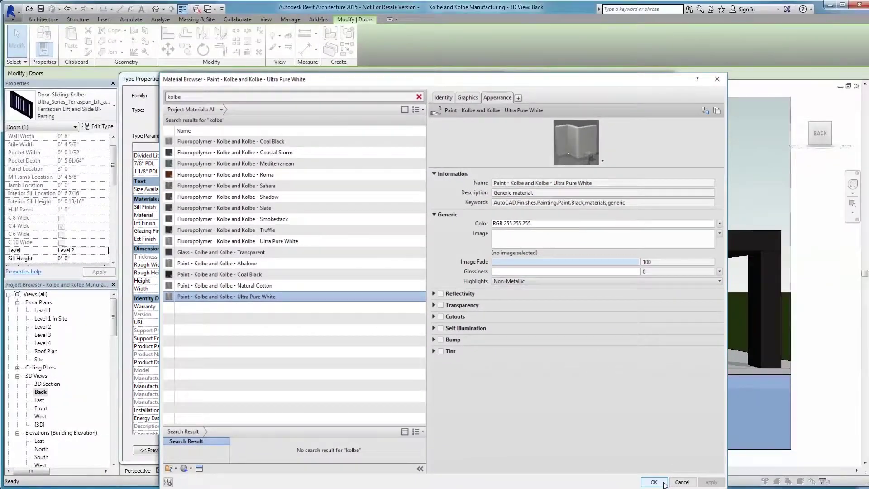
pyautogui.click(730, 488)
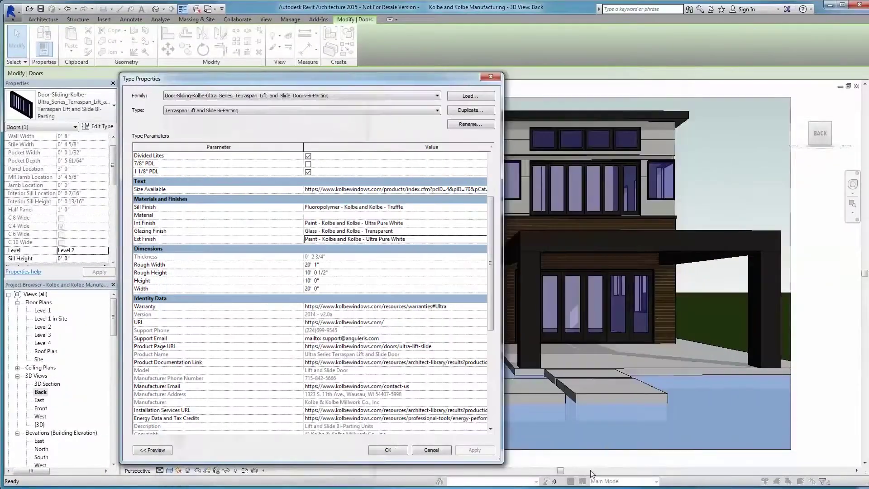
# Step: Select the balcony sliding door and review its Garden-Aire Type Properties
pyautogui.click(394, 451)
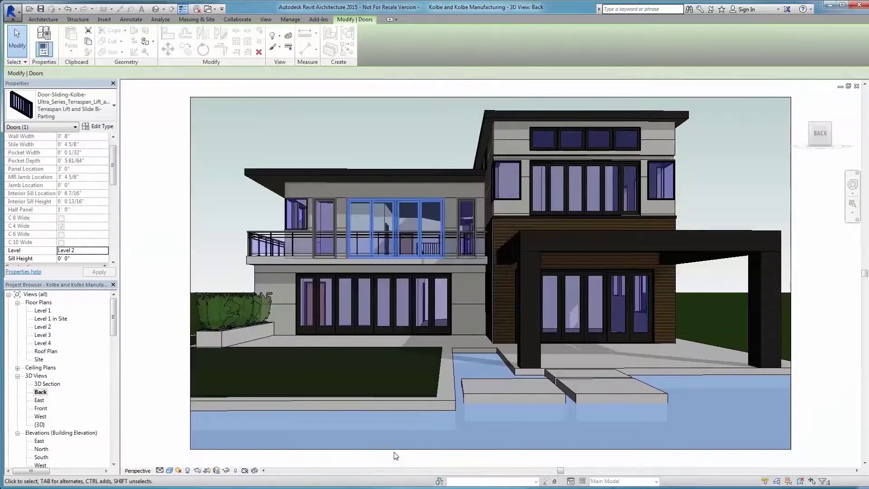
pyautogui.press('Escape')
pyautogui.scroll(3, 388, 226)
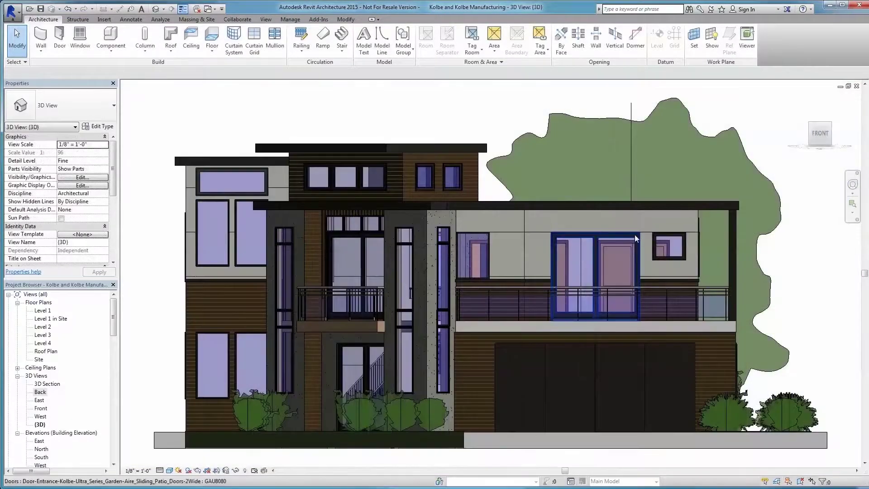
pyautogui.click(588, 240)
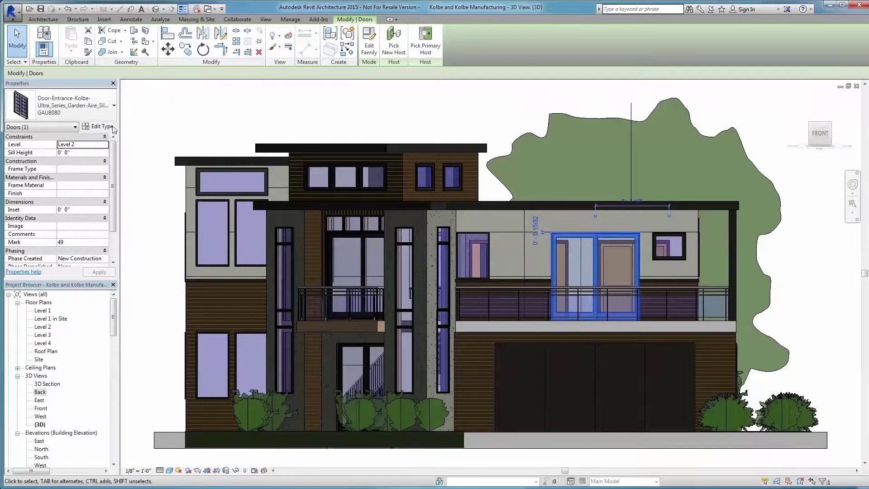
pyautogui.click(98, 127)
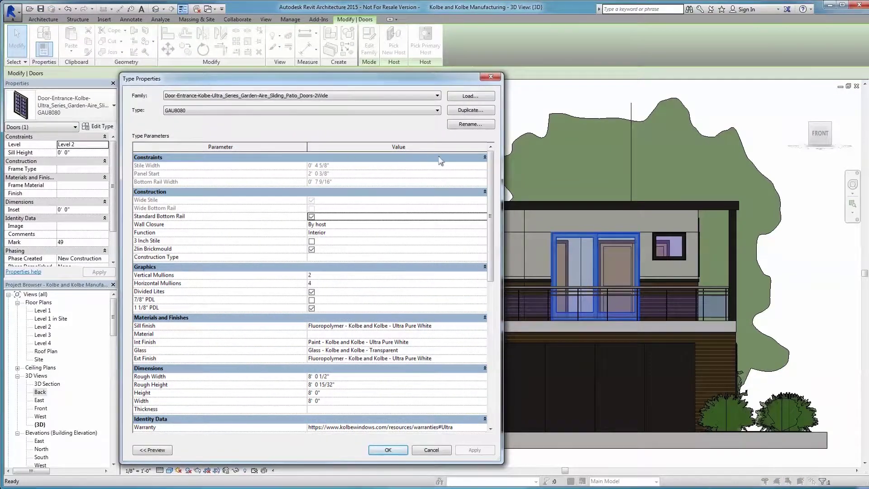
pyautogui.moveTo(490, 164); pyautogui.dragTo(489, 312)
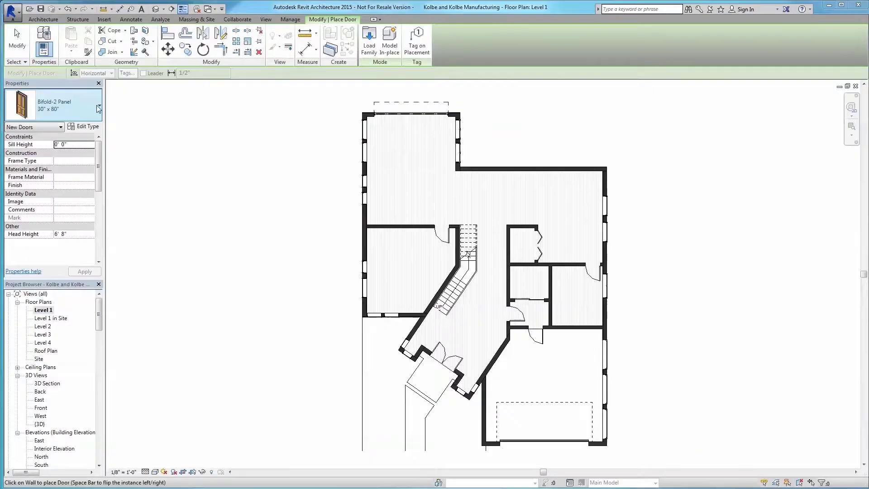
# Step: Place a Complementary Folding Door in the top wall of the Level 1 plan
pyautogui.click(68, 105)
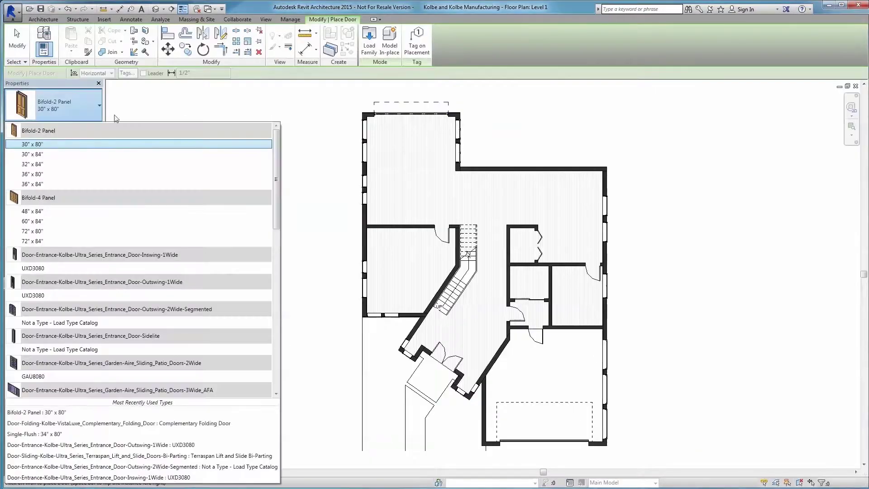
pyautogui.moveTo(277, 155); pyautogui.dragTo(277, 237)
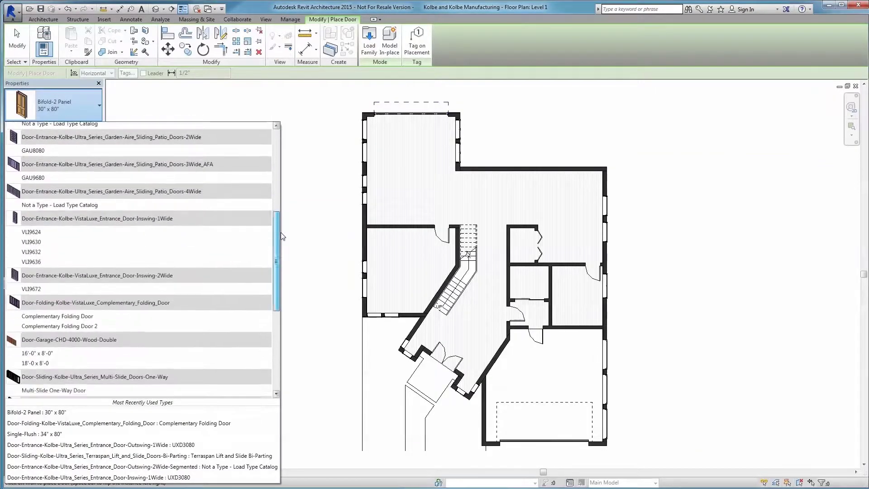
pyautogui.click(255, 316)
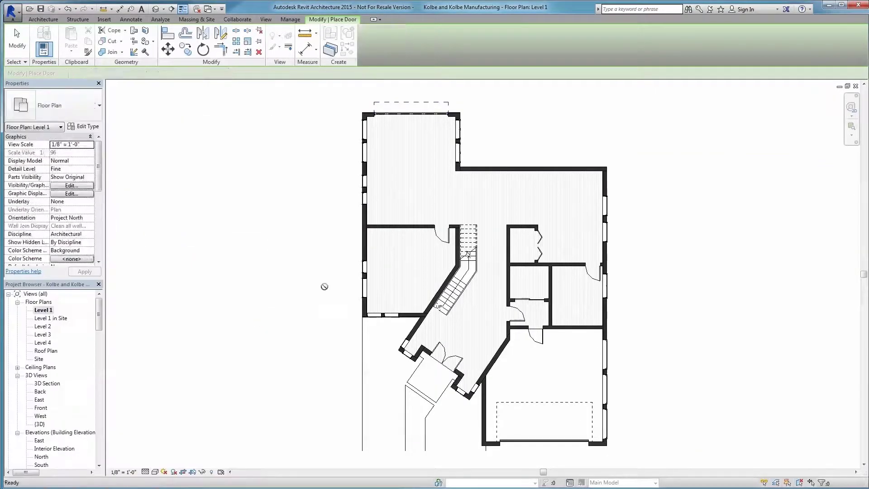
pyautogui.click(537, 166)
pyautogui.press('Escape')
# Step: Set the folding door type's Width to 20' 0" and recheck its type properties
pyautogui.click(538, 168)
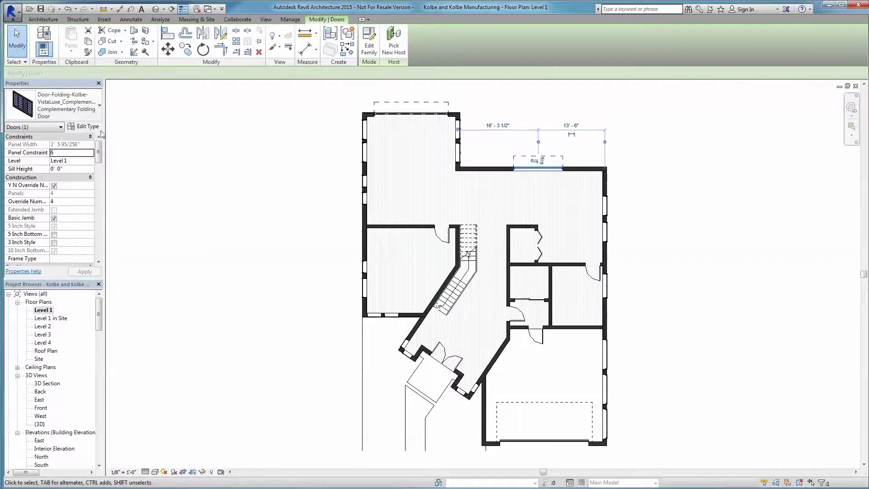
pyautogui.click(84, 126)
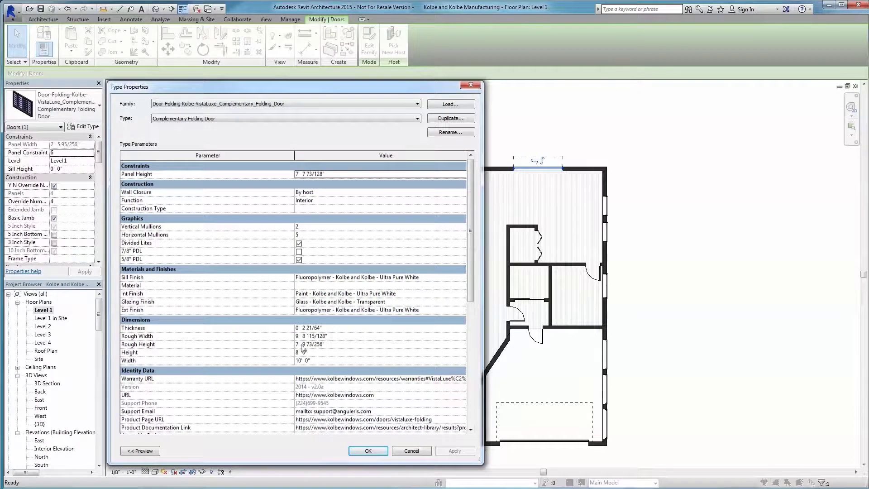
pyautogui.click(317, 360)
pyautogui.write('20')
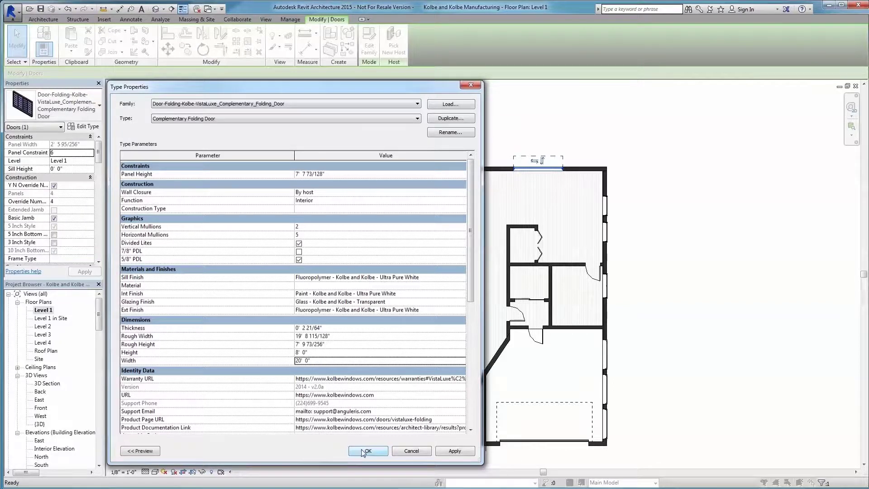
pyautogui.click(368, 451)
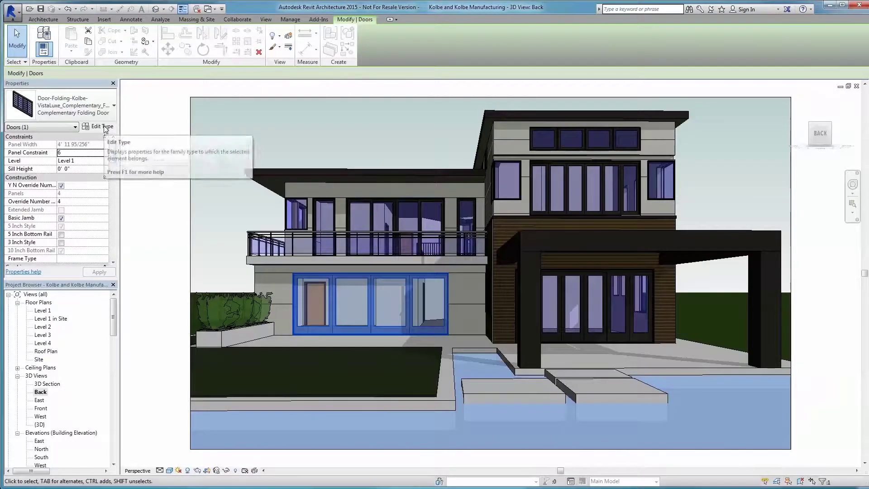
pyautogui.click(104, 127)
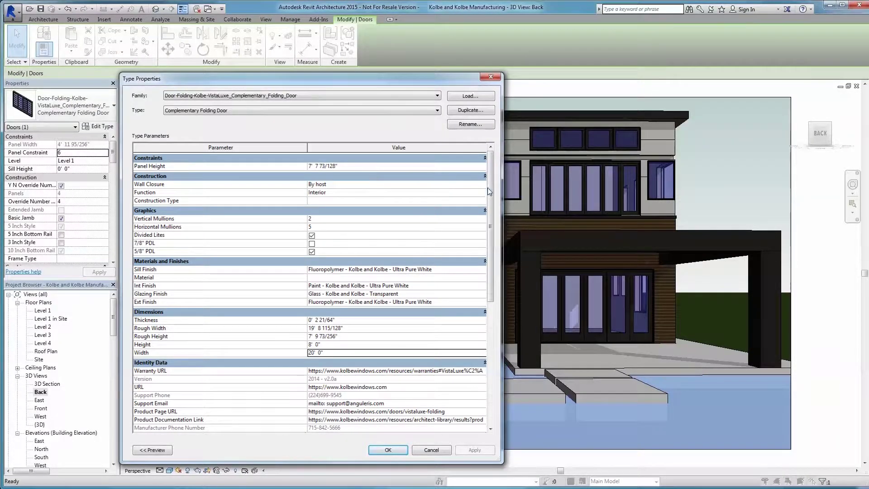
pyautogui.moveTo(491, 187); pyautogui.dragTo(491, 283)
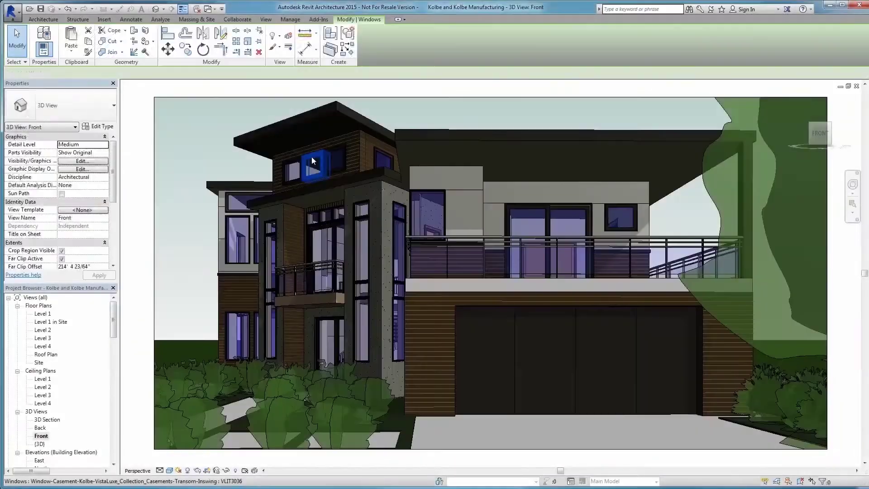
pyautogui.click(311, 159)
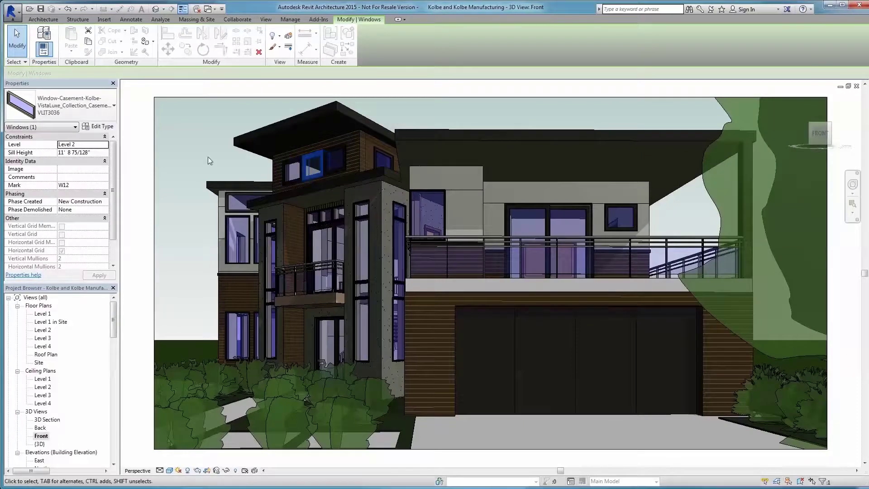
# Step: Review the UFX24 5'0"x4'0" casement type and place one in the left exterior wall
pyautogui.click(104, 128)
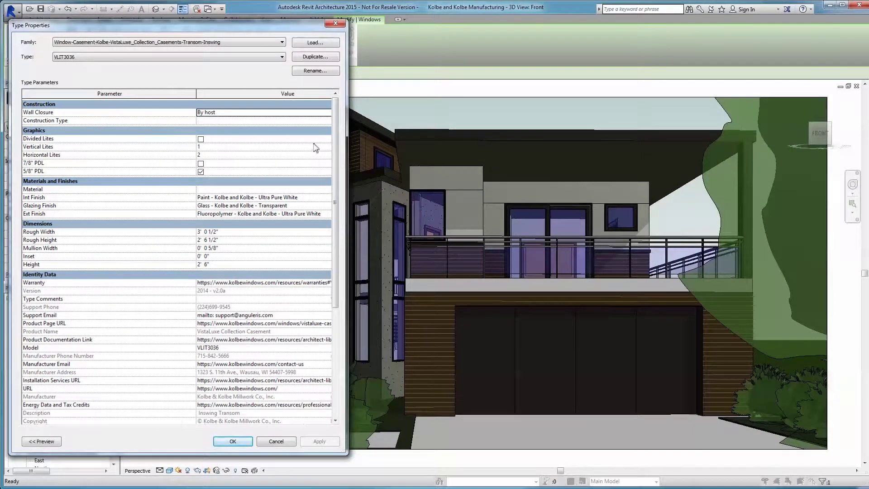
pyautogui.moveTo(336, 144); pyautogui.dragTo(341, 247)
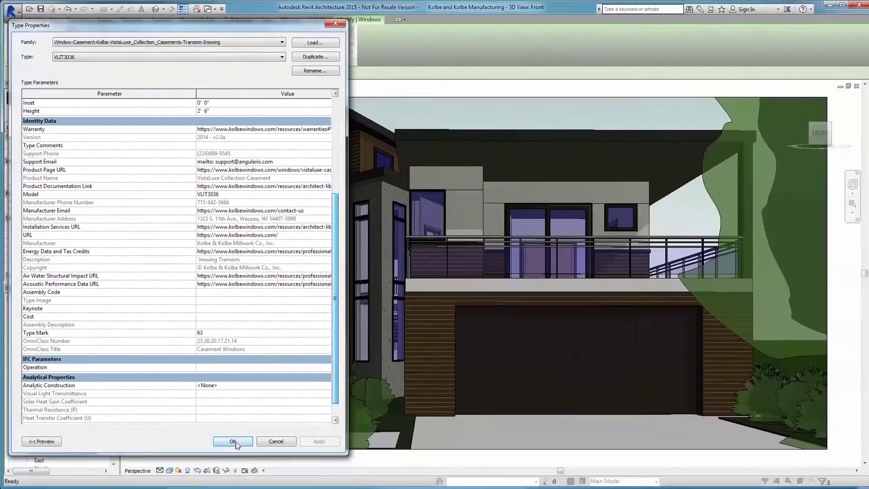
pyautogui.click(233, 442)
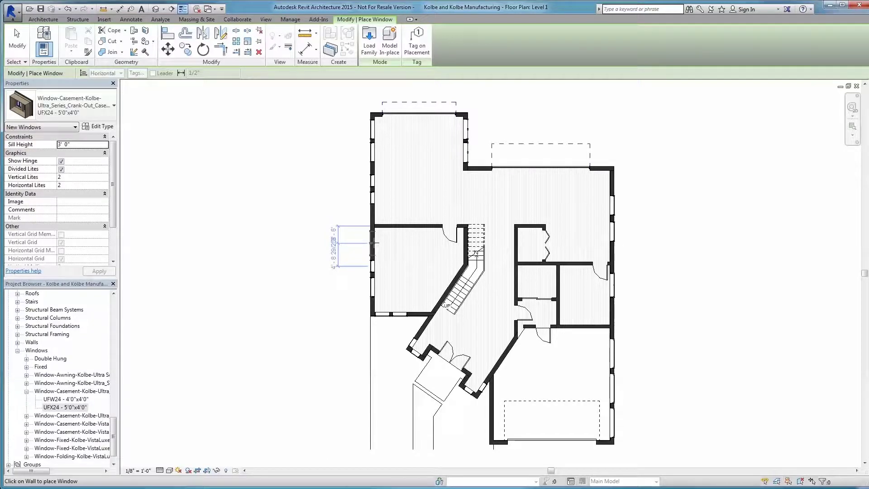
pyautogui.click(372, 243)
pyautogui.press('Escape')
pyautogui.press('Escape')
pyautogui.scroll(5, 373, 245)
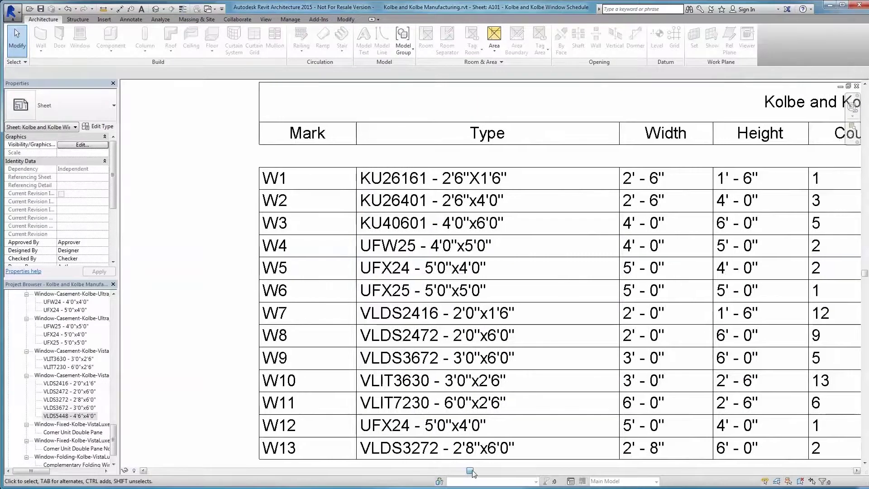
# Step: Look through the East and West 3D views and select a west-facade window
pyautogui.moveTo(470, 472); pyautogui.dragTo(709, 468)
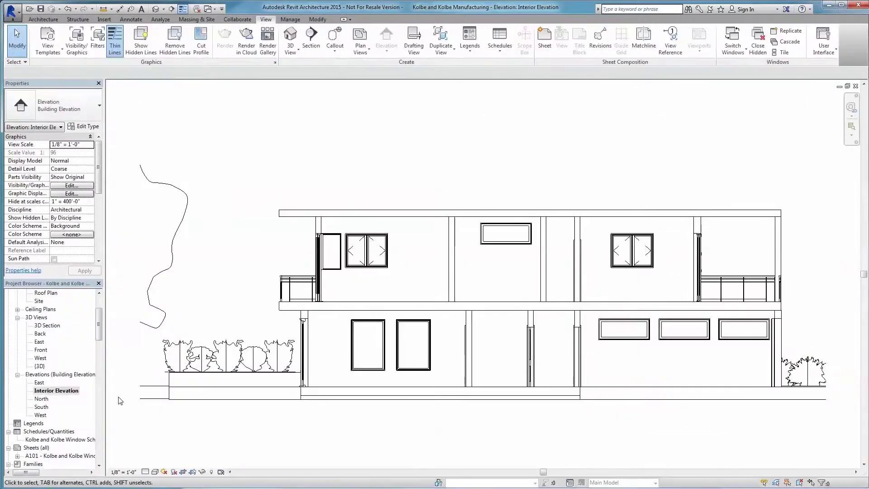
pyautogui.doubleClick(39, 342)
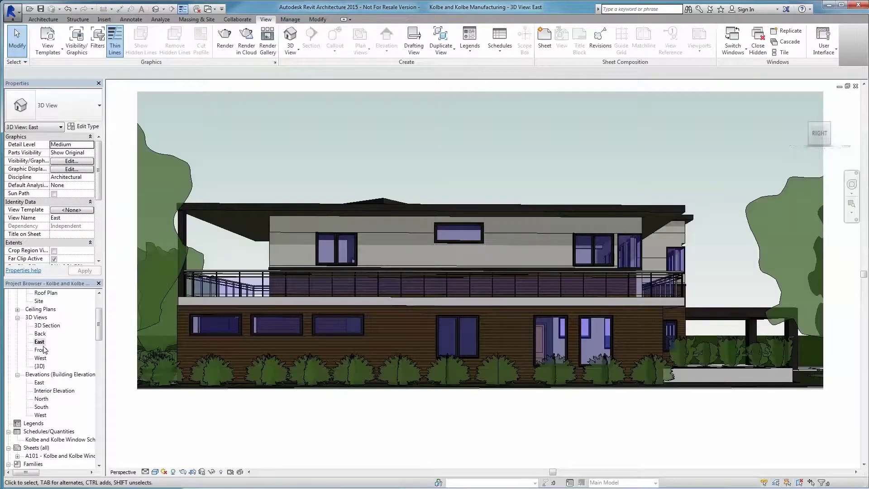
pyautogui.doubleClick(41, 358)
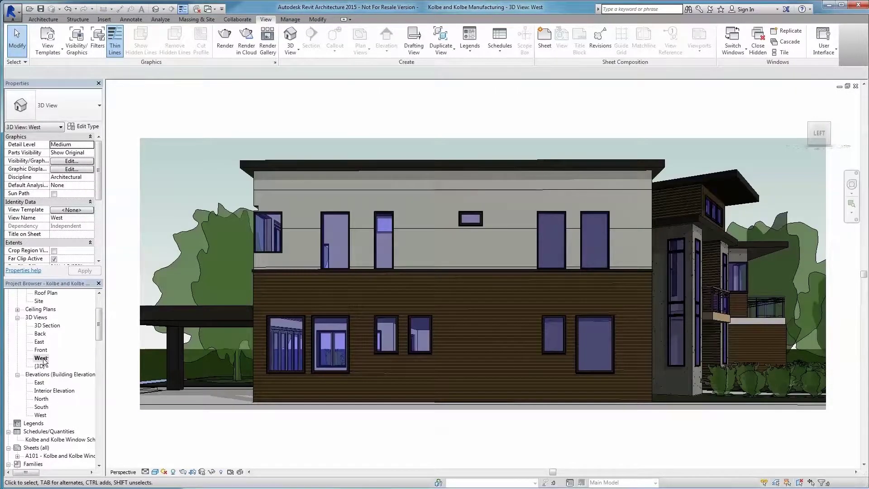
pyautogui.click(548, 352)
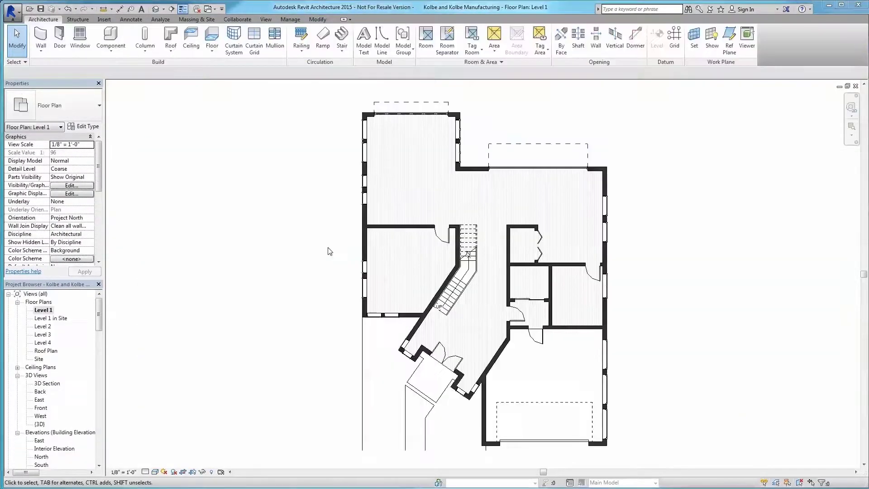
pyautogui.press('z')
pyautogui.press('r')
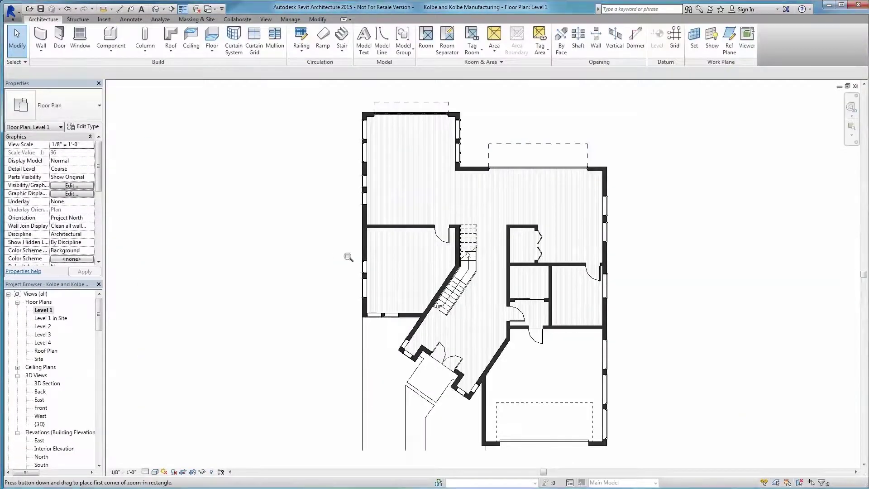
# Step: Zoom in on the left-wall window and set the plan detail level to Medium, then Fine
pyautogui.moveTo(357, 254); pyautogui.dragTo(367, 268)
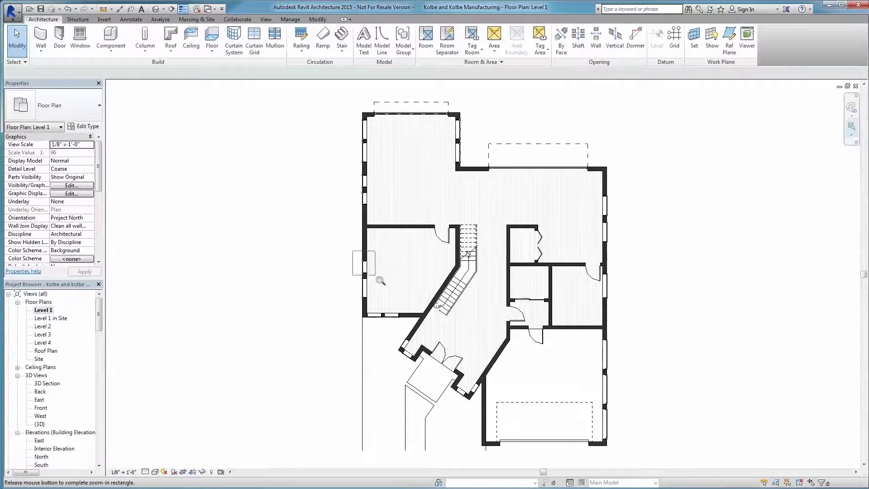
pyautogui.moveTo(375, 276); pyautogui.dragTo(376, 276)
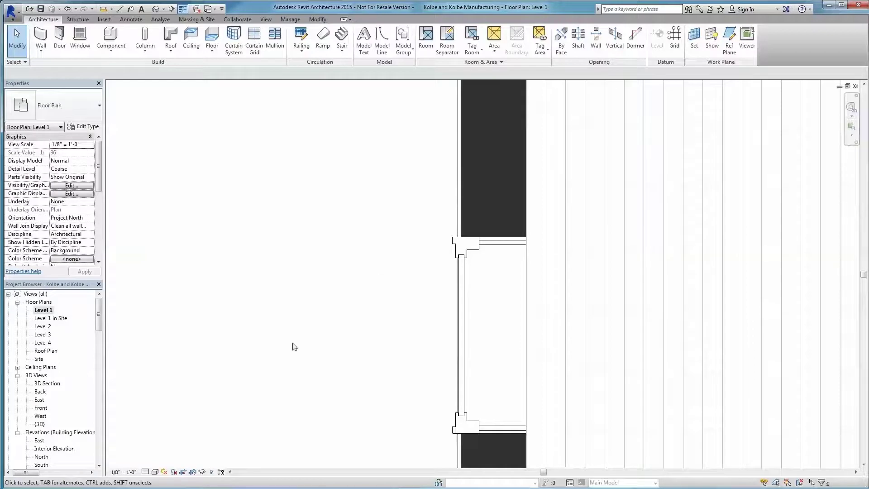
pyautogui.click(145, 472)
pyautogui.click(156, 453)
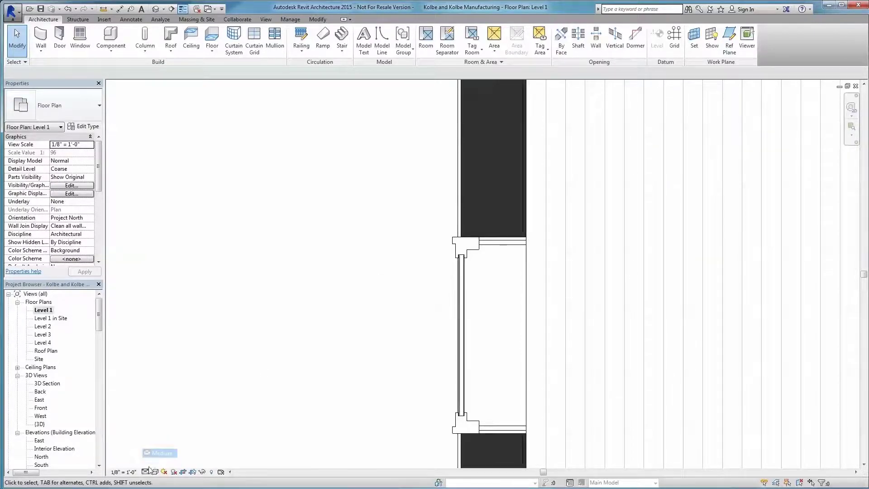
pyautogui.click(145, 472)
pyautogui.click(156, 461)
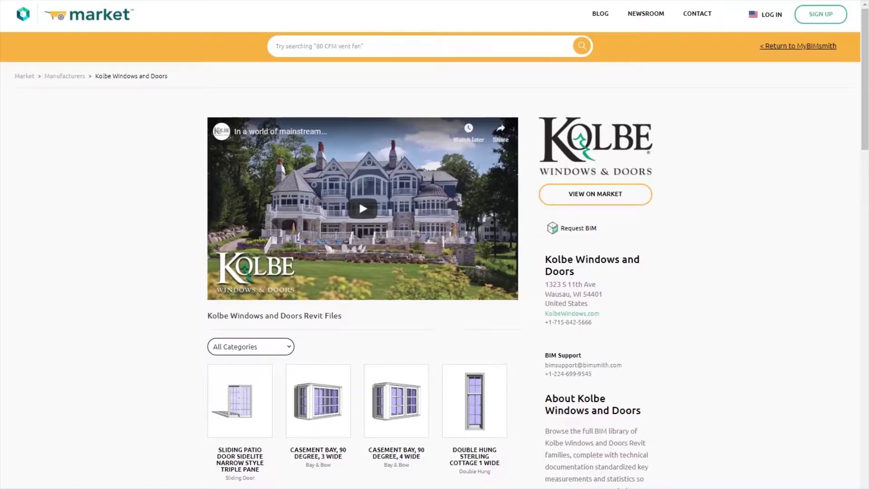
# Step: Scroll down the Kolbe Windows and Doors page to see more window tiles
pyautogui.scroll(-3, 867, 36)
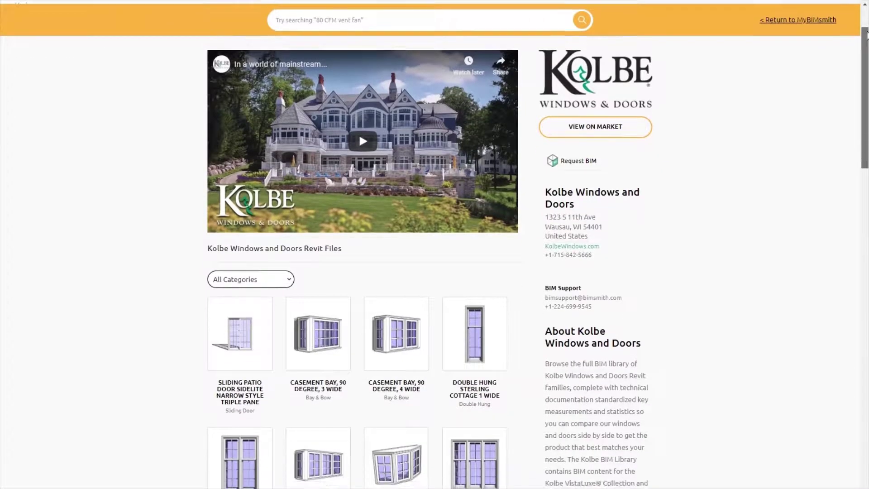
pyautogui.moveTo(867, 35); pyautogui.dragTo(859, 367)
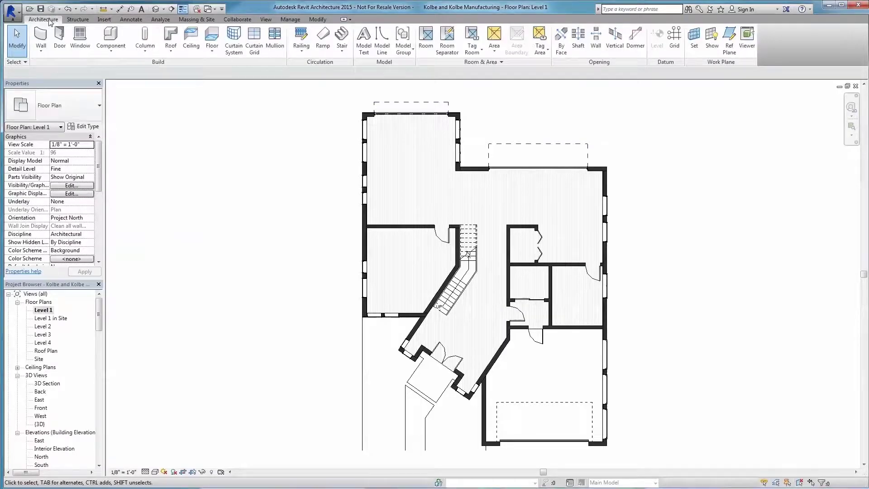
# Step: Load Window-Casement-Kolbe-Ultra_Series_Crank-Out_Casement-2Wide.rfa from the Kolbe and Kolbe folder
pyautogui.click(104, 19)
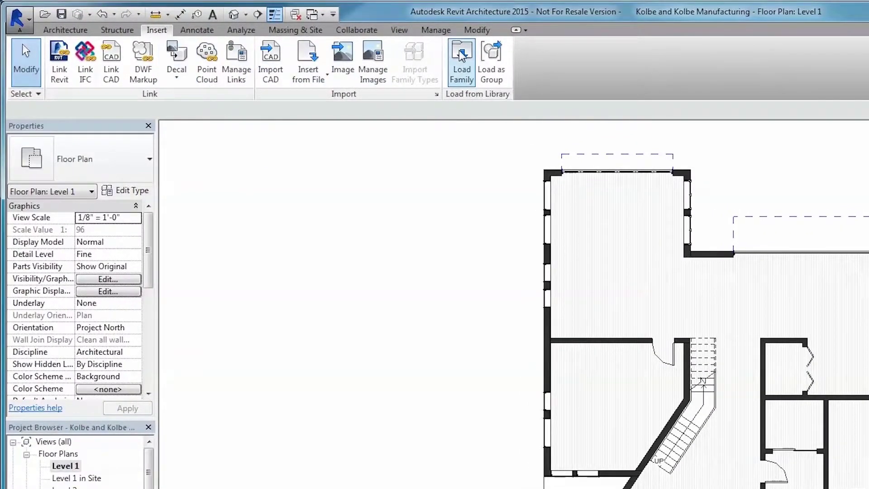
pyautogui.click(461, 55)
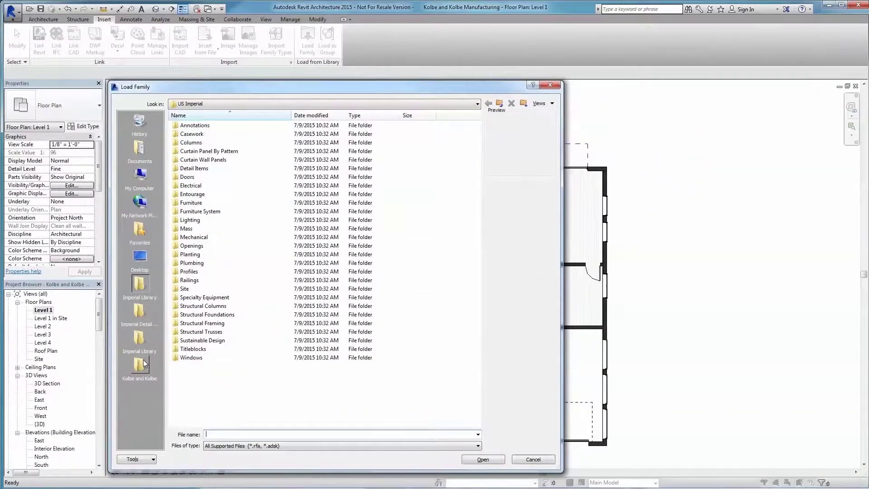
pyautogui.click(140, 364)
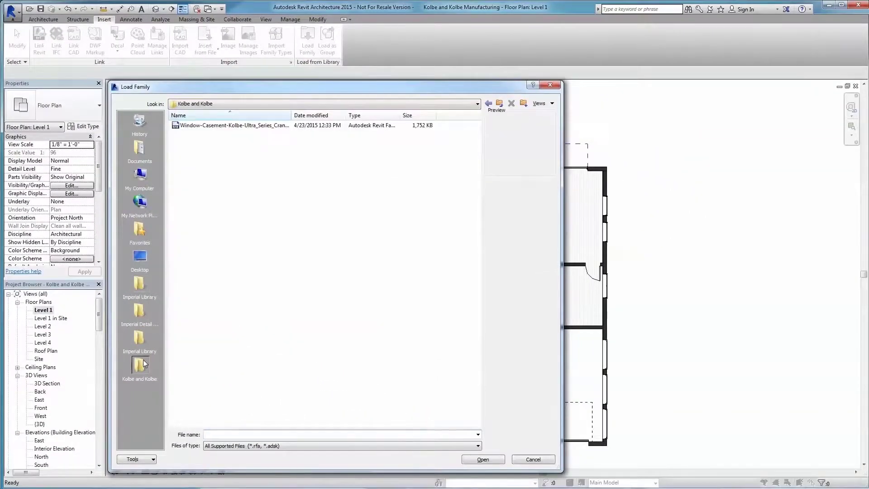
pyautogui.click(221, 125)
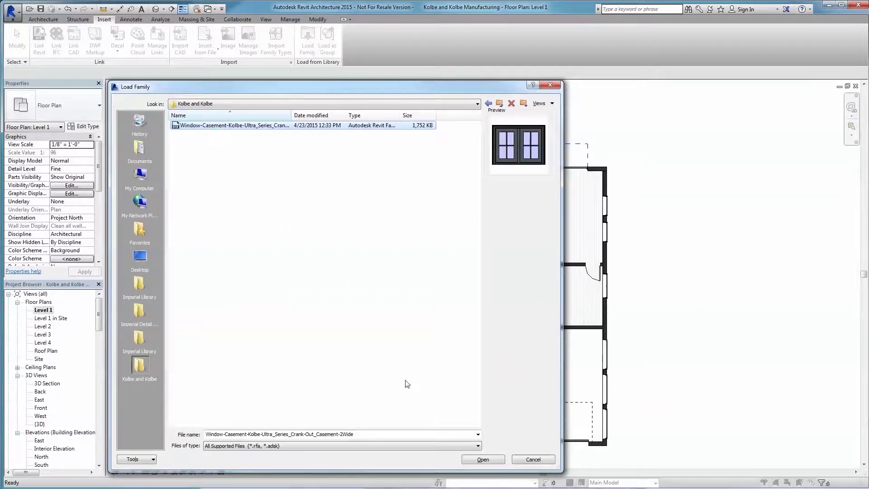
pyautogui.click(481, 459)
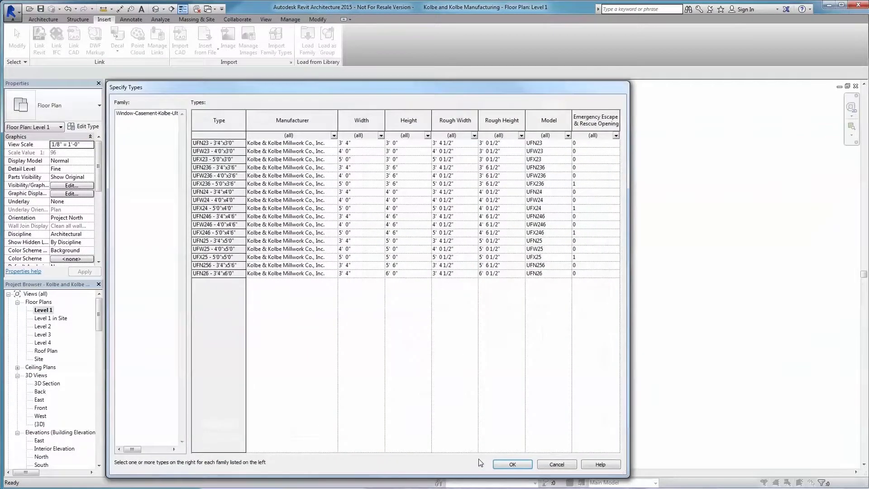
# Step: Load the UFW24 - 4'0"x4'0" casement window type and exit window placement
pyautogui.click(235, 200)
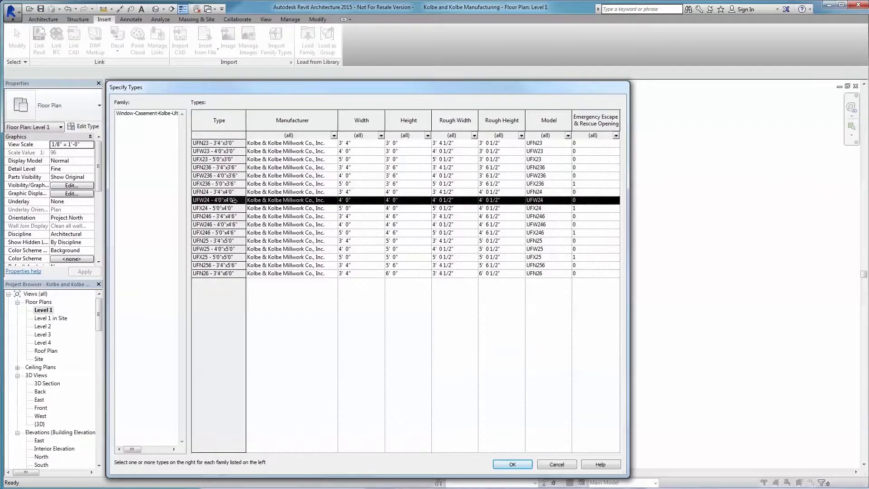
pyautogui.click(513, 464)
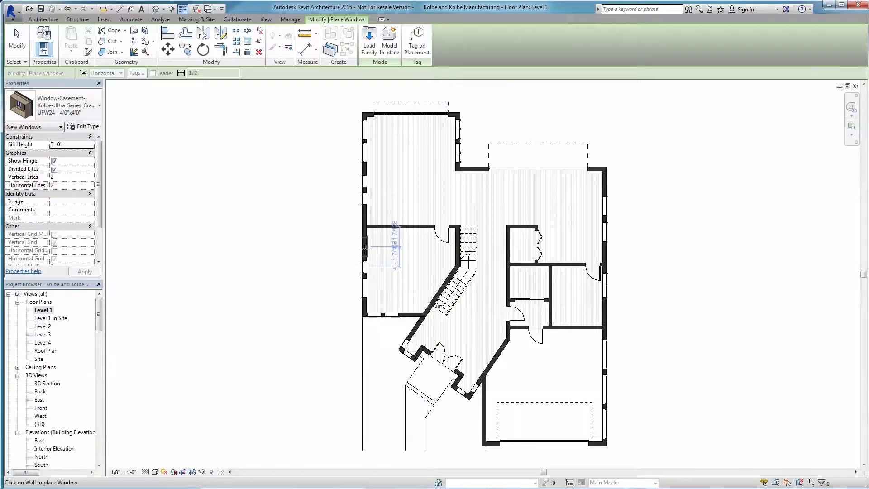
pyautogui.scroll(3, 365, 248)
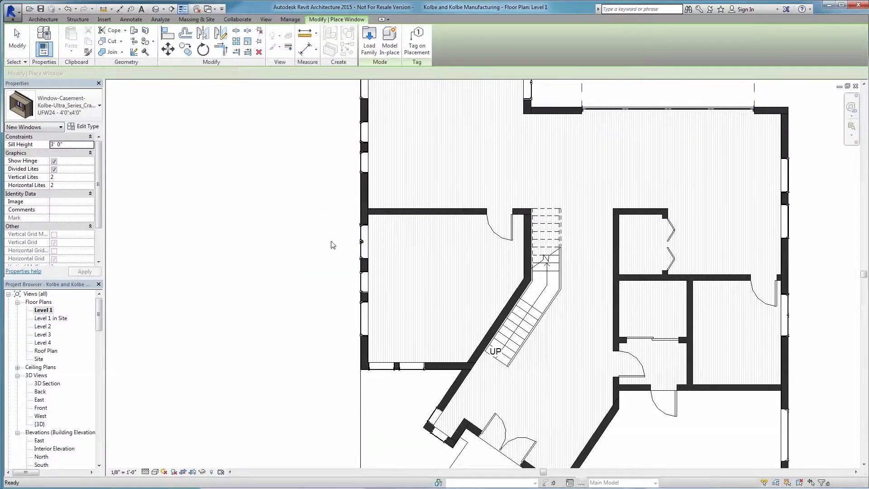
pyautogui.press('Escape')
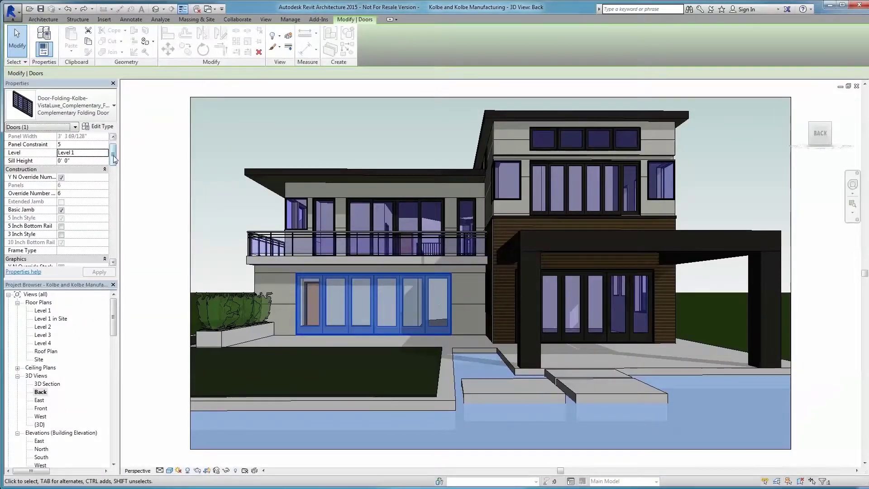
# Step: Show the GAU8080 Garden-Aire sliding door's type properties, scrolled to its Kolbe Identity Data
pyautogui.moveTo(114, 159); pyautogui.dragTo(114, 166)
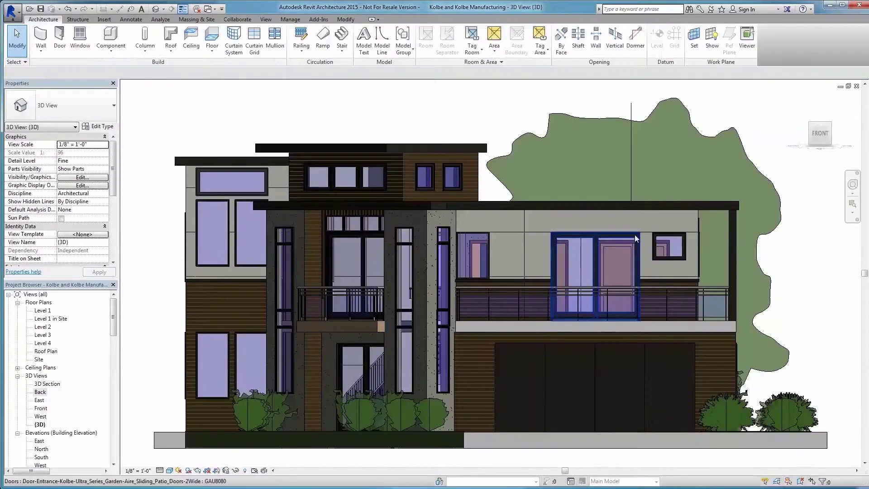
pyautogui.click(595, 276)
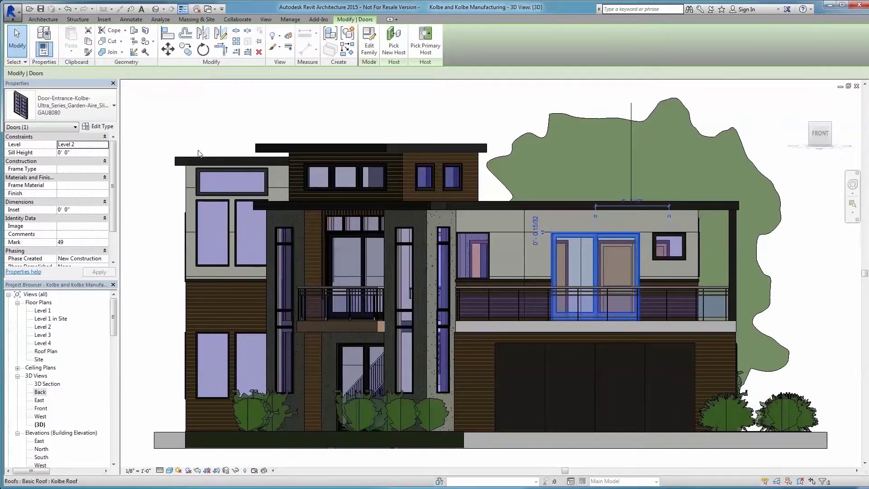
pyautogui.click(100, 126)
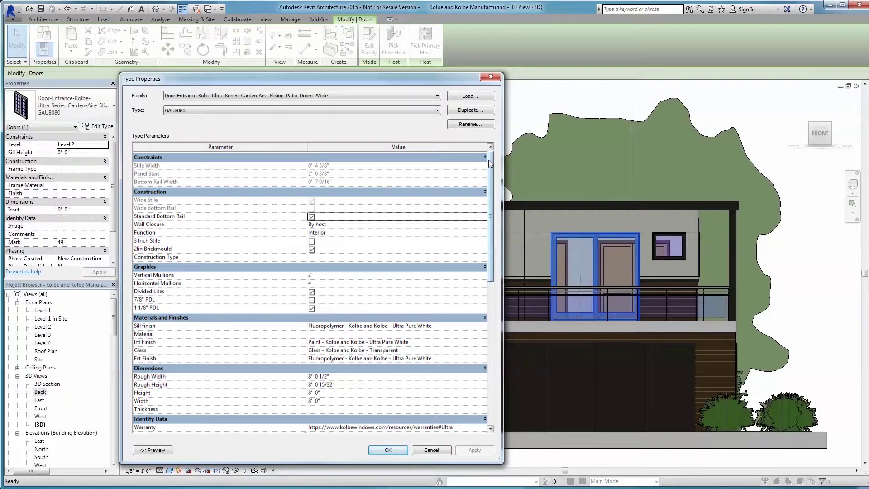
pyautogui.moveTo(490, 162); pyautogui.dragTo(490, 224)
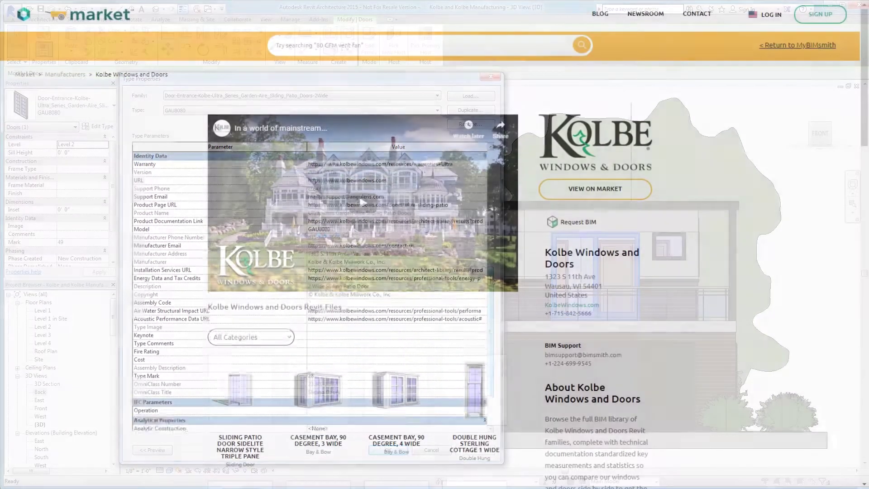